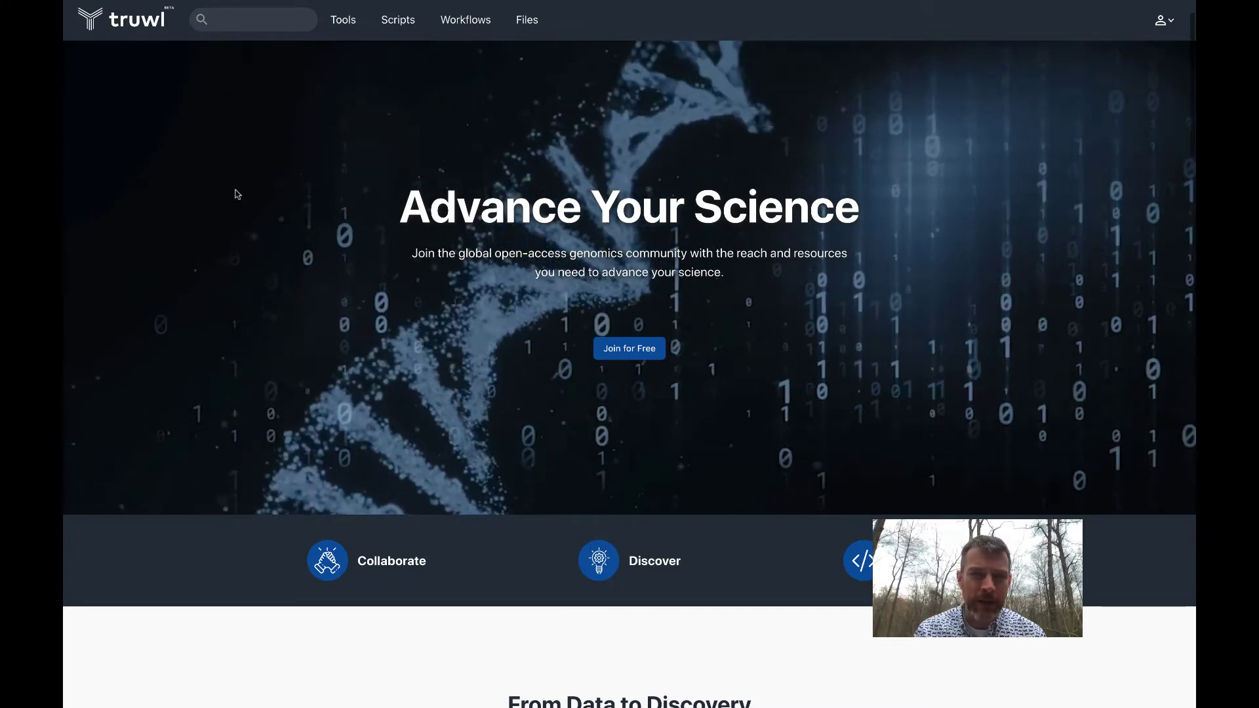
Examine the functional equivalence standard flowchart, from the Illumina data input through alignment and BQSR to the CRAM file
{"action": "key", "text": "ctrl+Tab"}
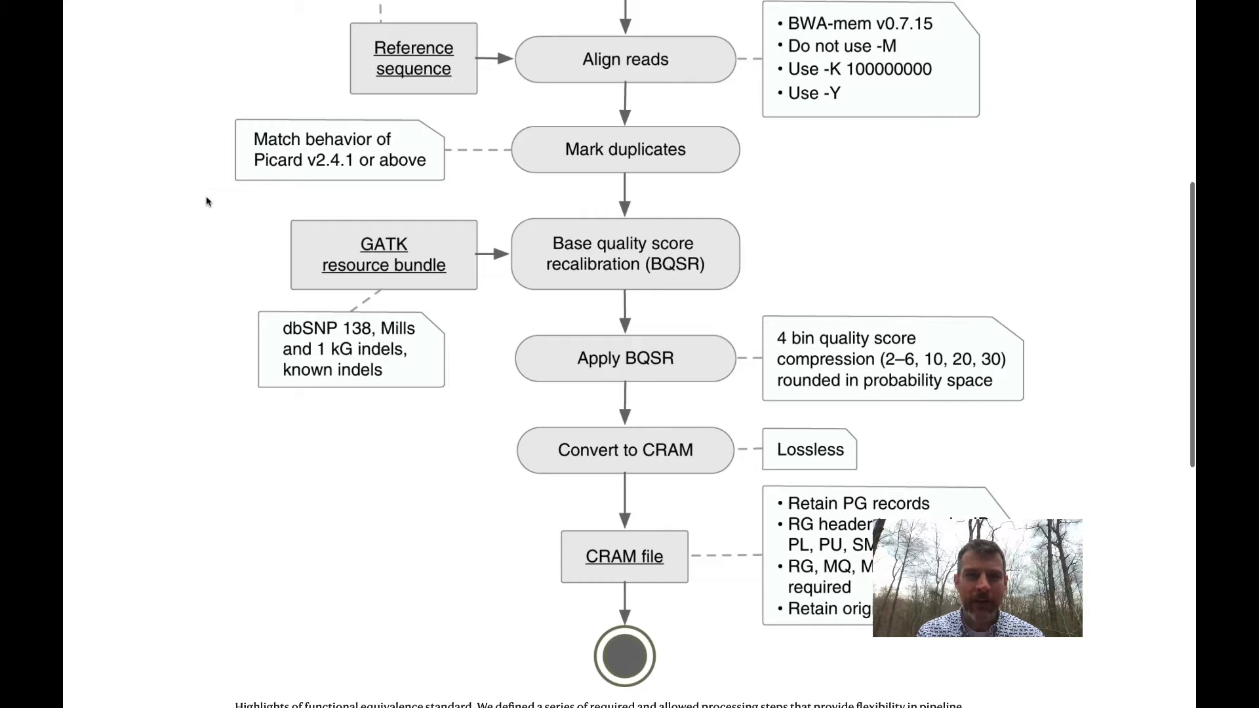
{"action": "scroll", "coordinate": [219, 227], "scroll_direction": "up", "scroll_amount": 1}
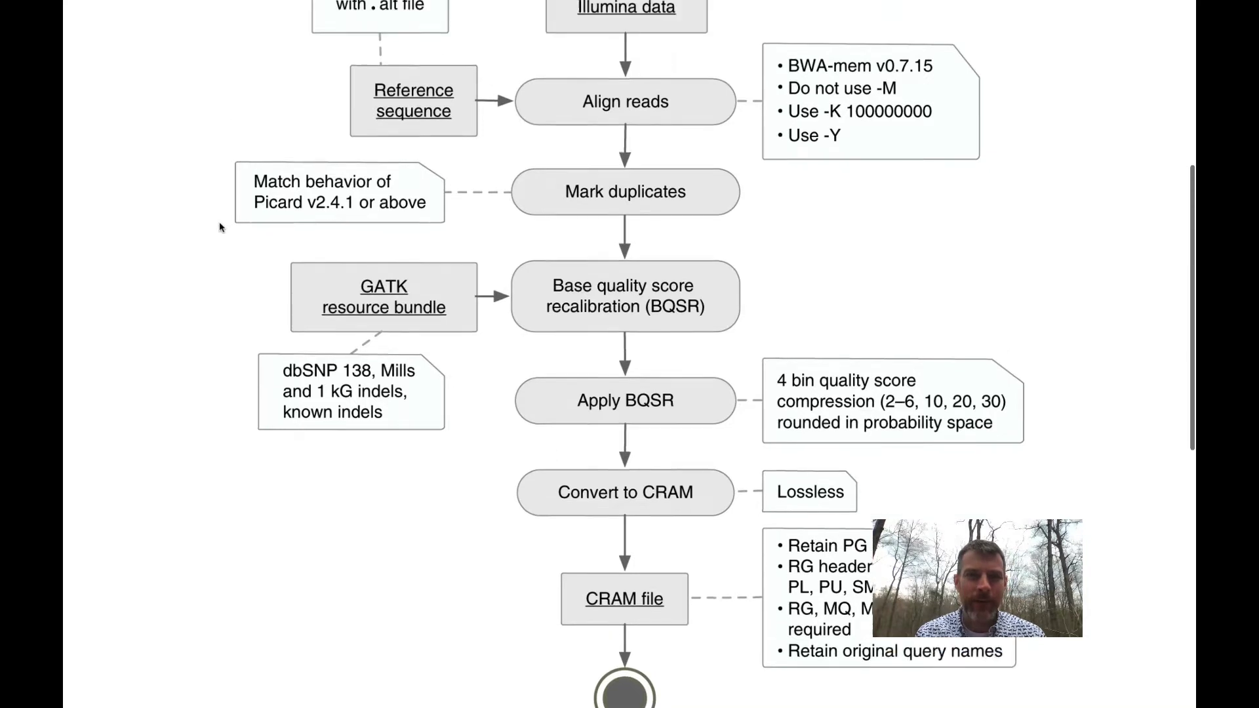
{"action": "scroll", "coordinate": [219, 228], "scroll_direction": "up", "scroll_amount": 3}
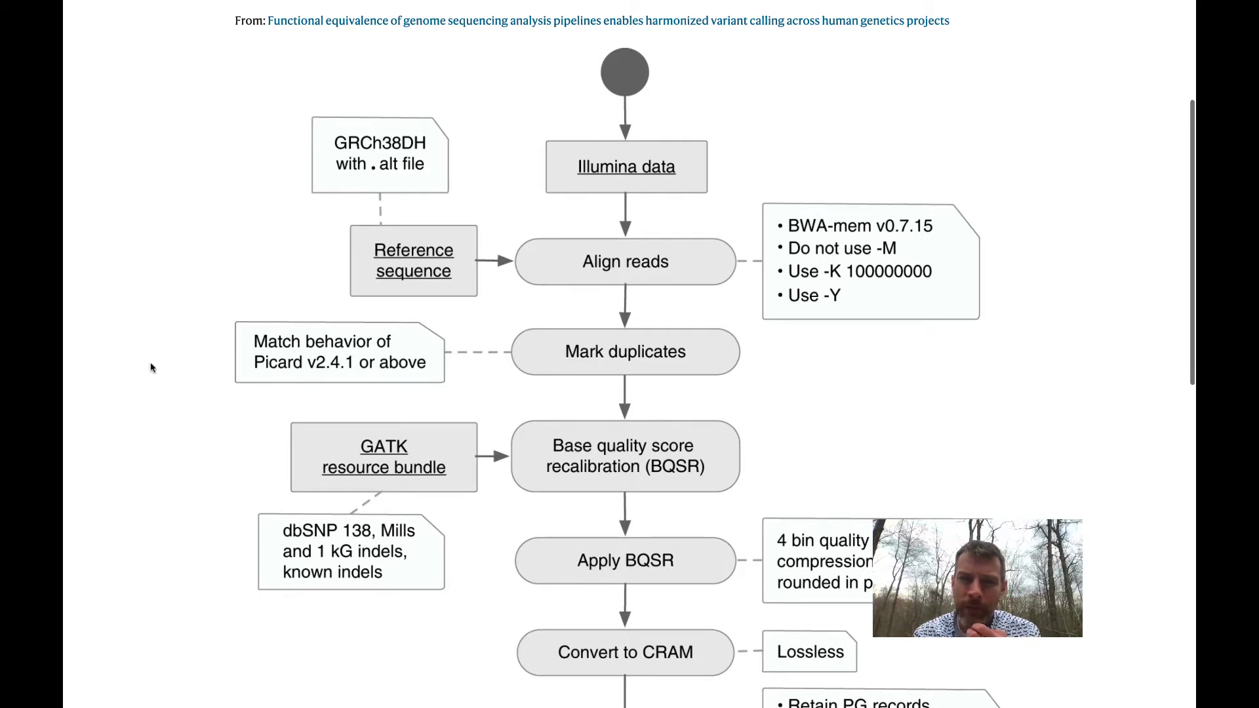
{"action": "scroll", "coordinate": [147, 393], "scroll_direction": "down", "scroll_amount": 1}
{"action": "scroll", "coordinate": [147, 397], "scroll_direction": "down", "scroll_amount": 2}
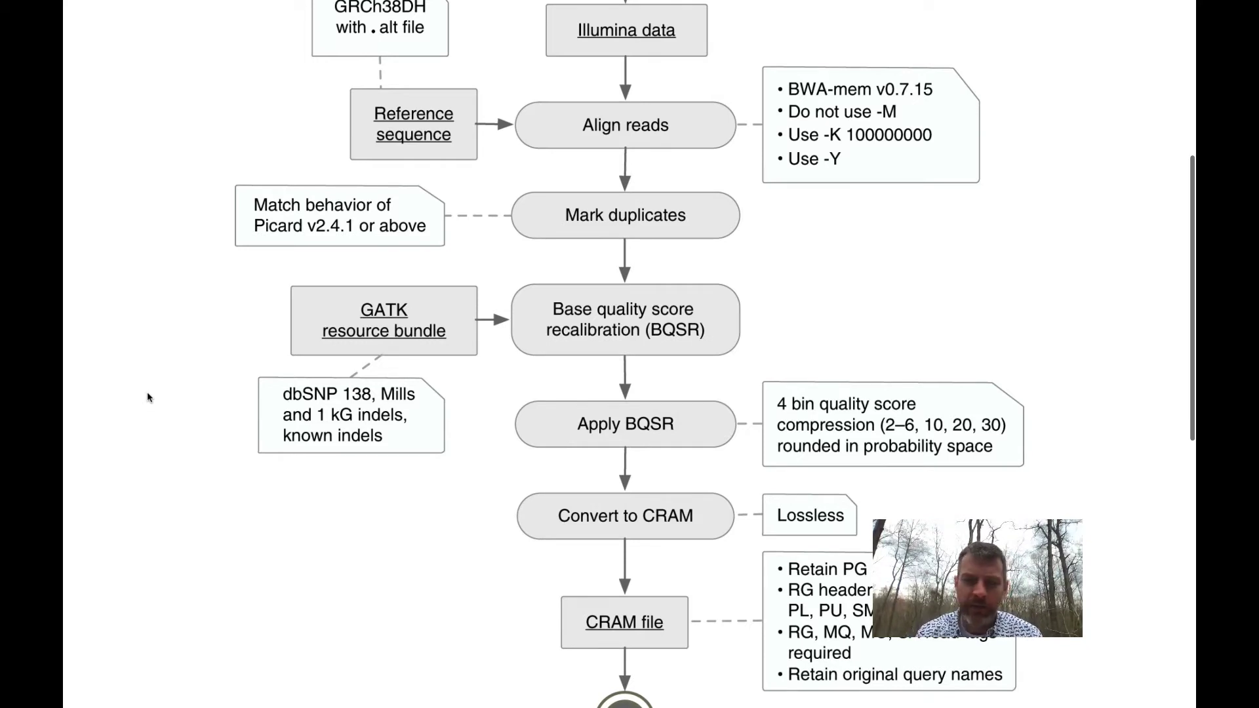
{"action": "scroll", "coordinate": [147, 397], "scroll_direction": "down", "scroll_amount": 1}
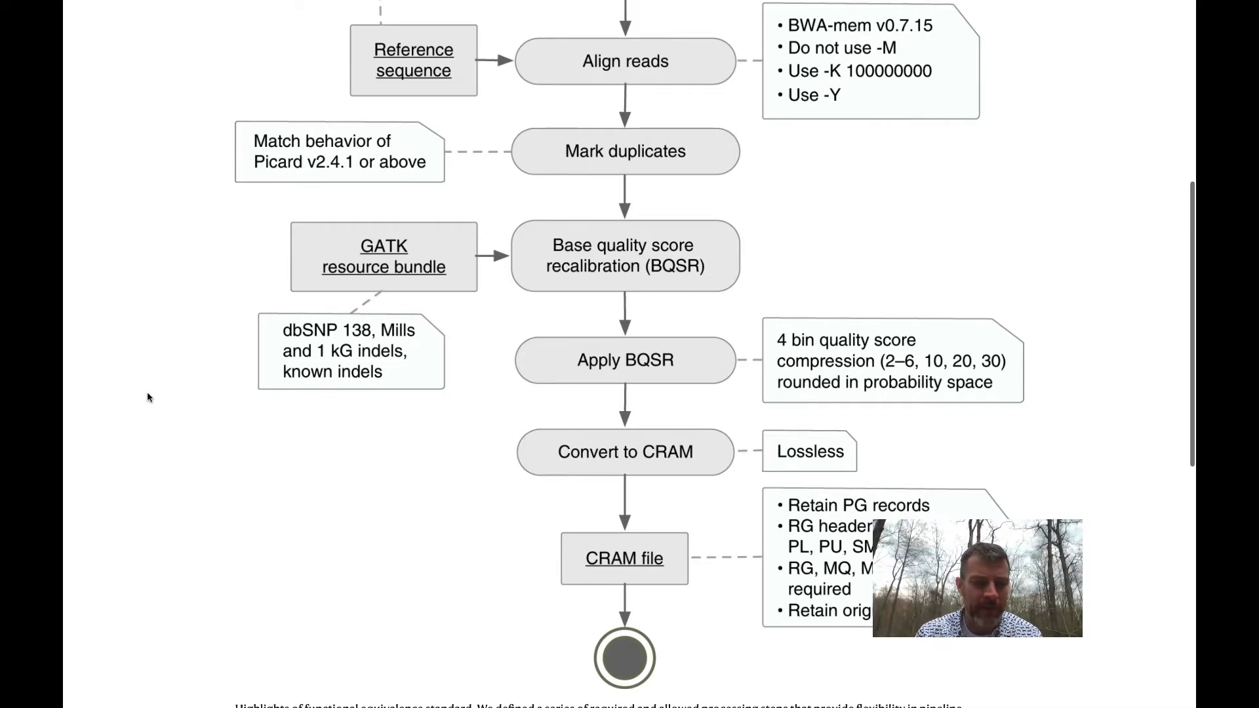
Switch back to Truwl and create an instance of the Original Quality Functional Equivalent (OQFE) Pipeline workflow with the default name and description
{"action": "key", "text": "ctrl+Tab"}
{"action": "key", "text": "ctrl+Tab"}
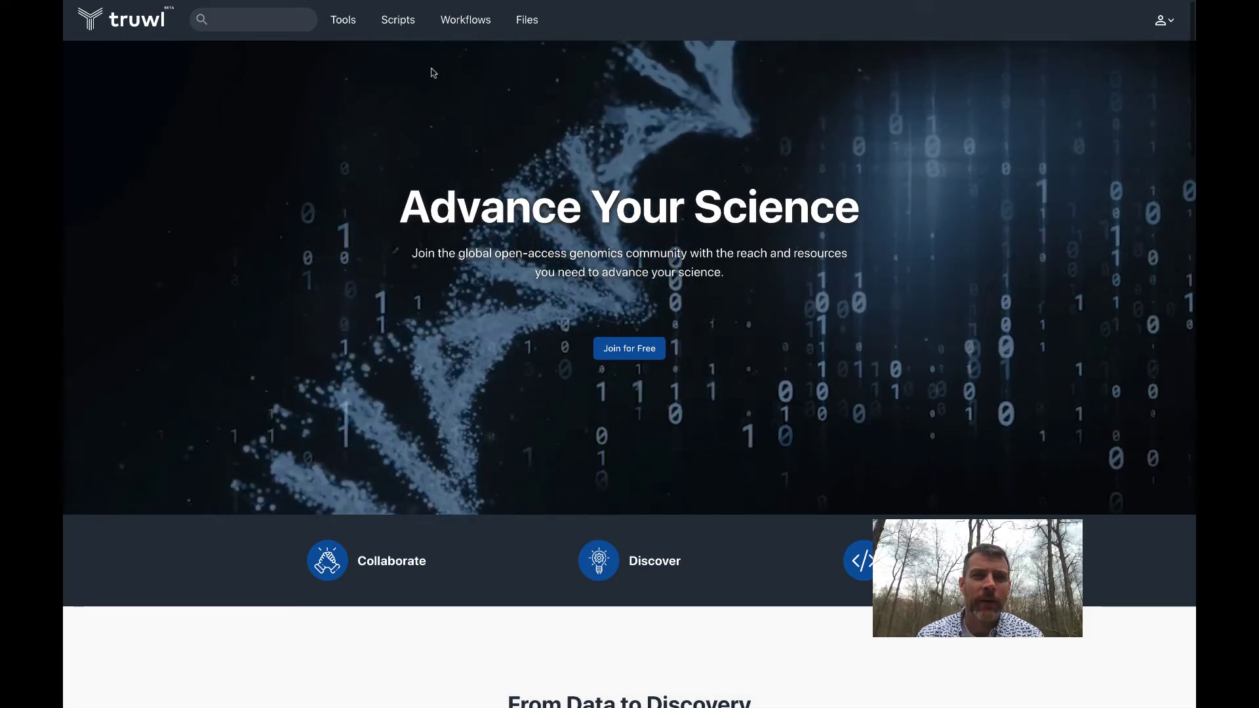
{"action": "left_click", "coordinate": [466, 20]}
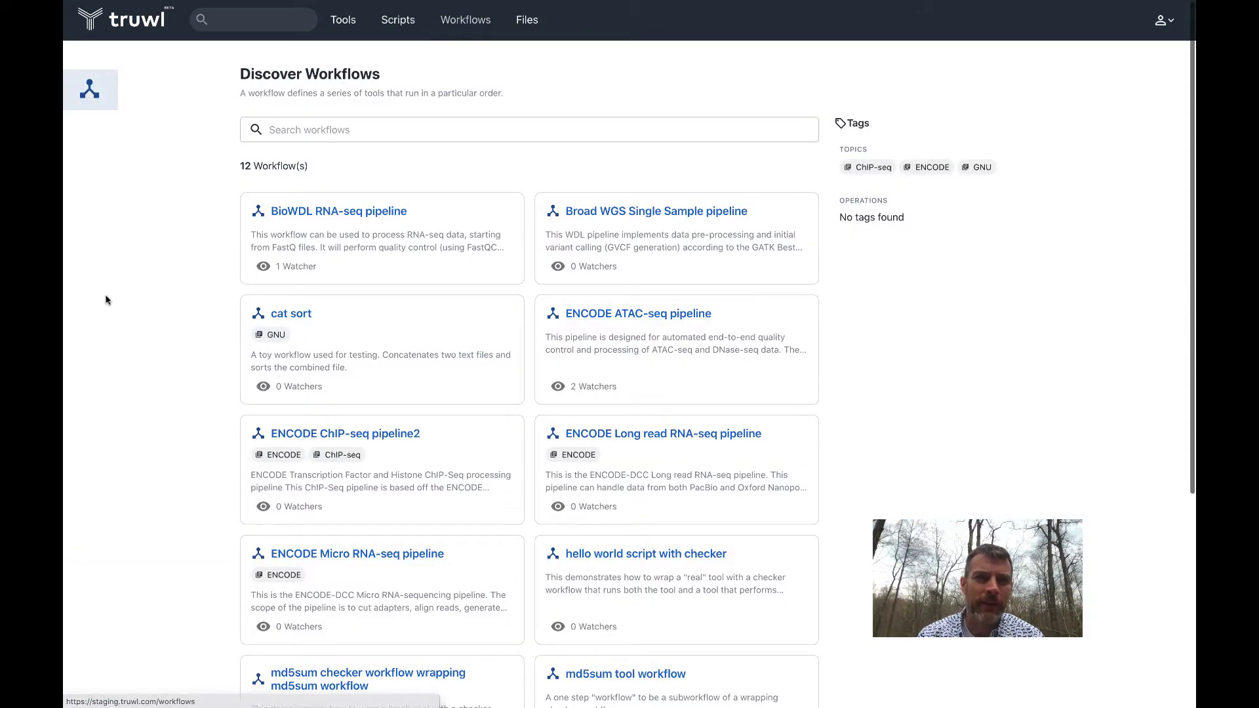
{"action": "scroll", "coordinate": [107, 300], "scroll_direction": "down", "scroll_amount": 5}
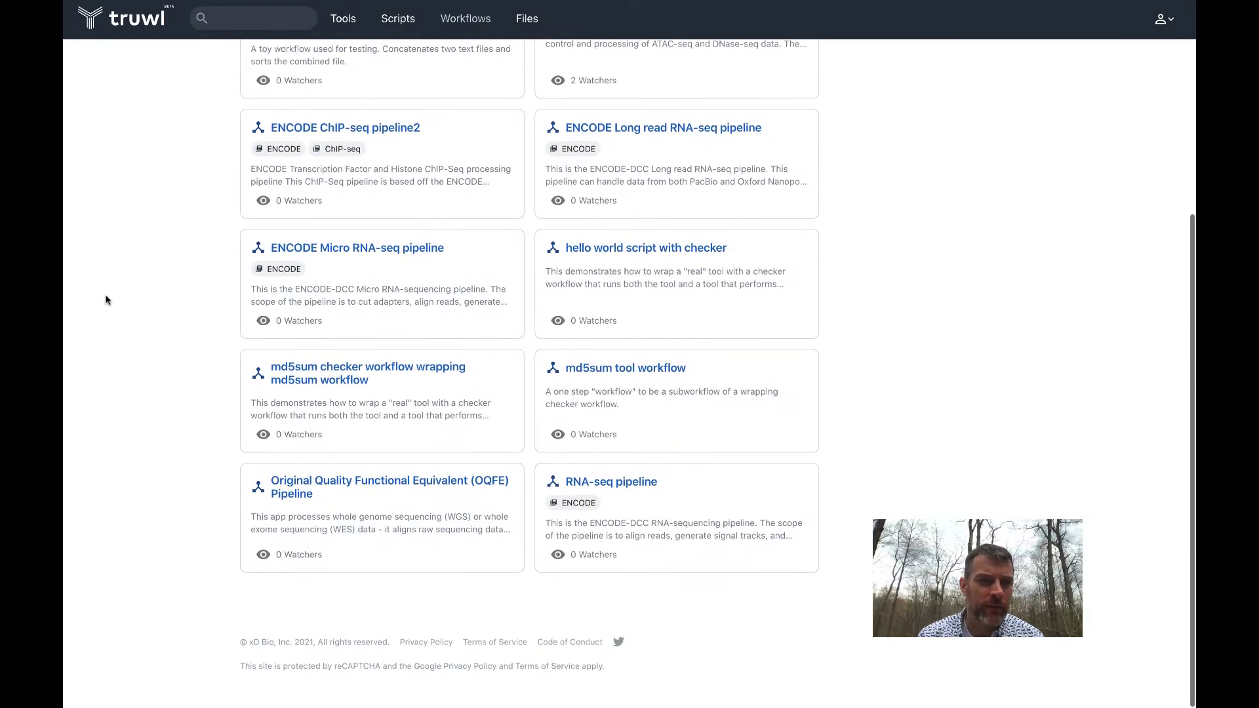
{"action": "left_click", "coordinate": [295, 491]}
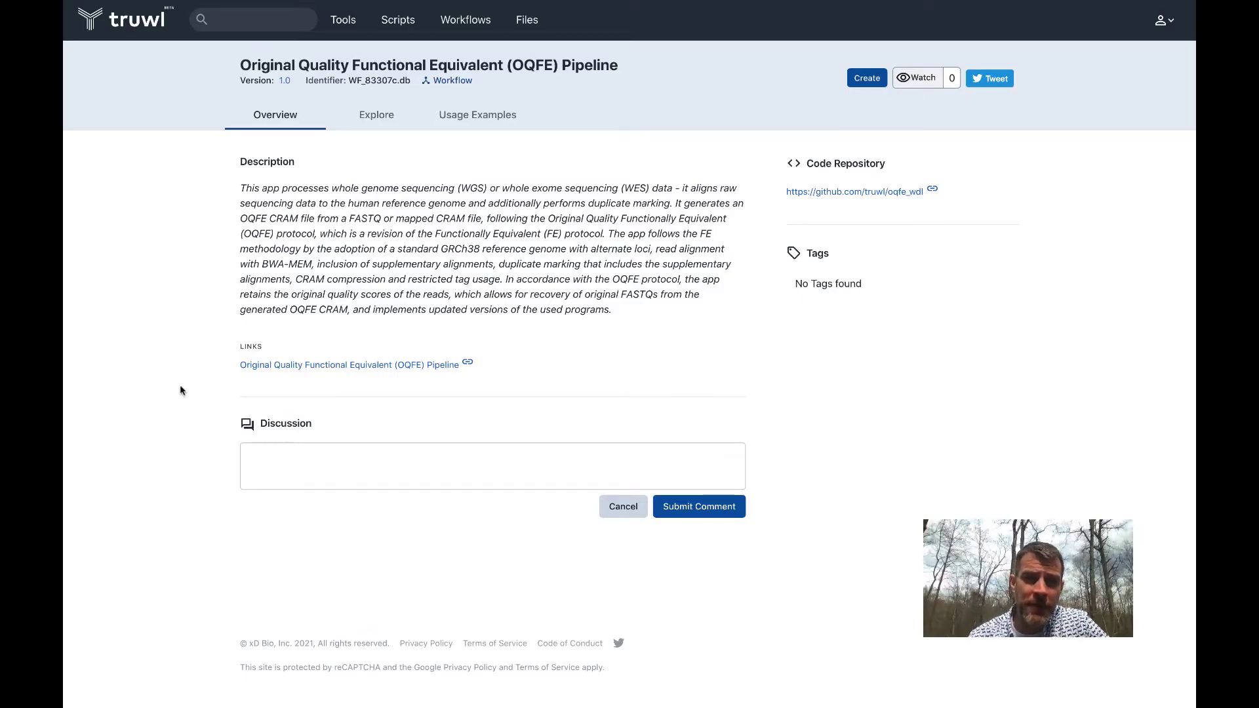
{"action": "left_click", "coordinate": [862, 84]}
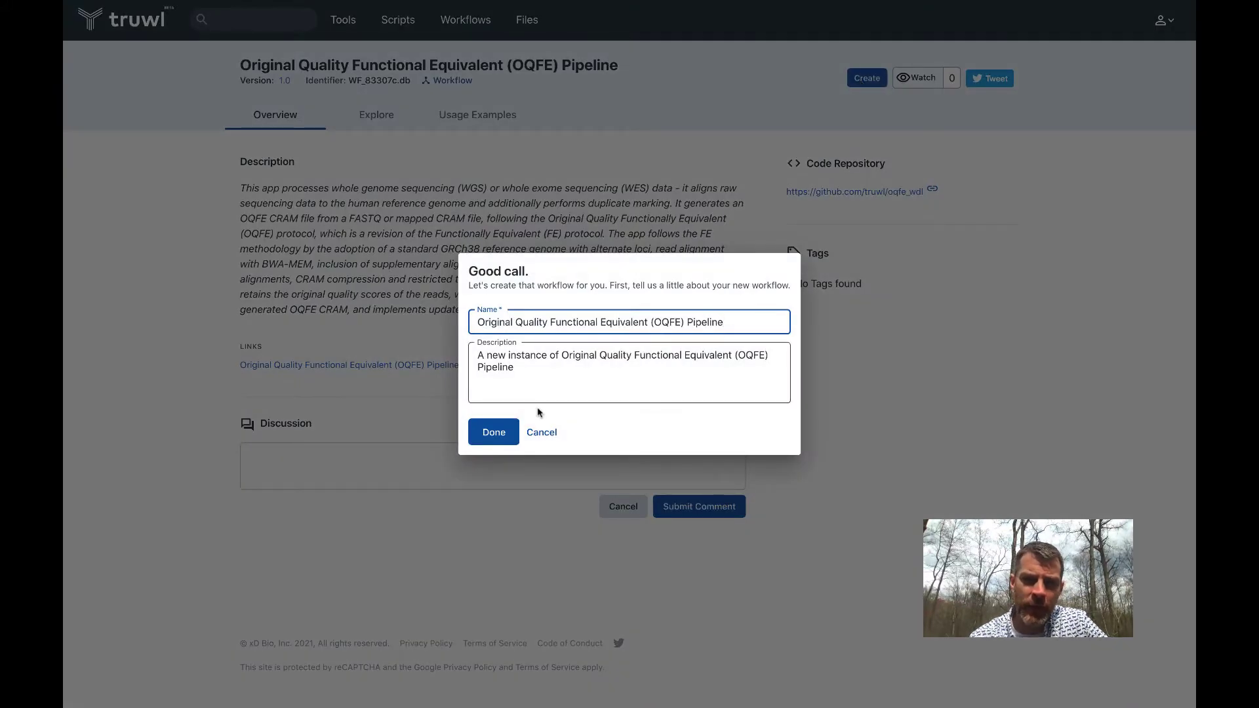
{"action": "left_click", "coordinate": [501, 437]}
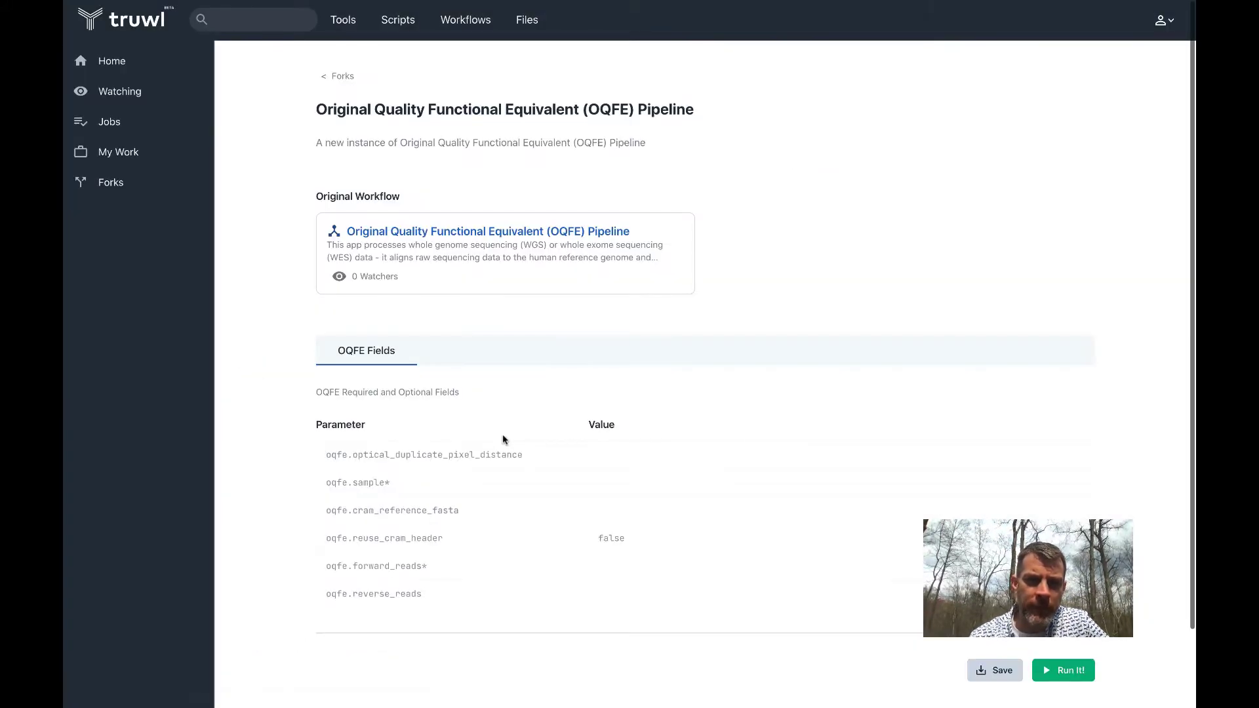
Set the required oqfe.sample parameter to demo
{"action": "mouse_move", "coordinate": [332, 551]}
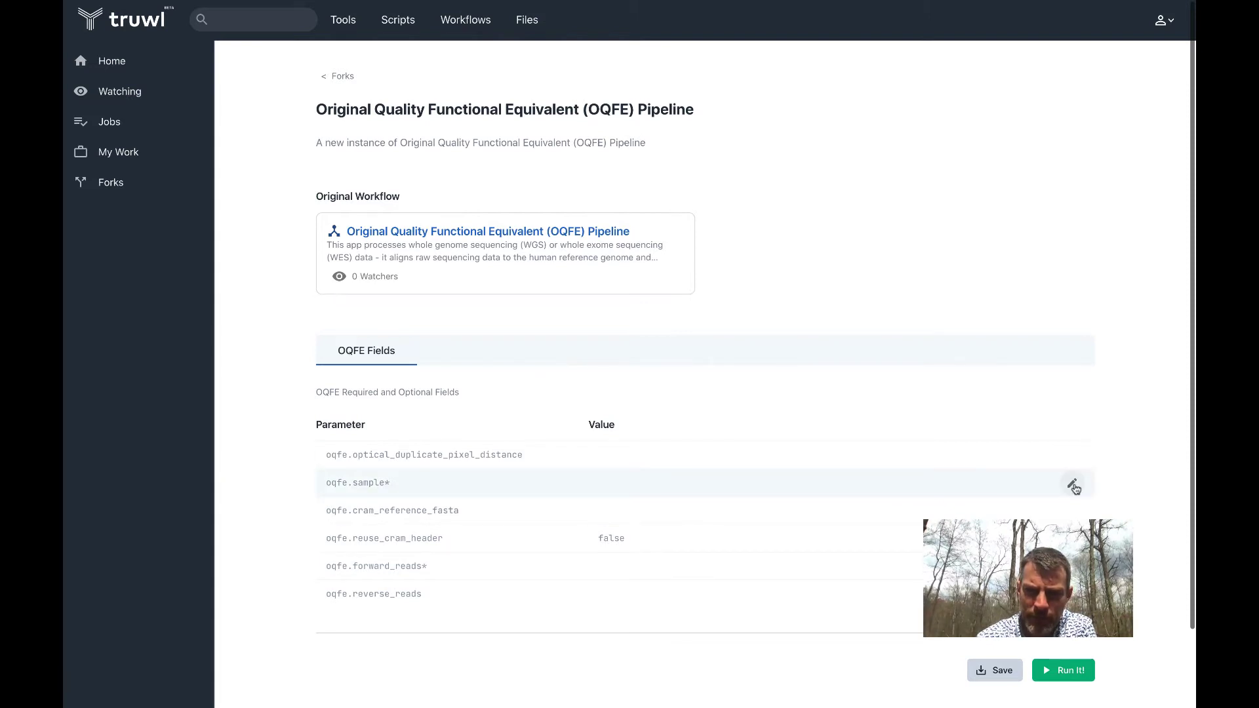
{"action": "left_click", "coordinate": [1071, 483]}
{"action": "left_click", "coordinate": [804, 491]}
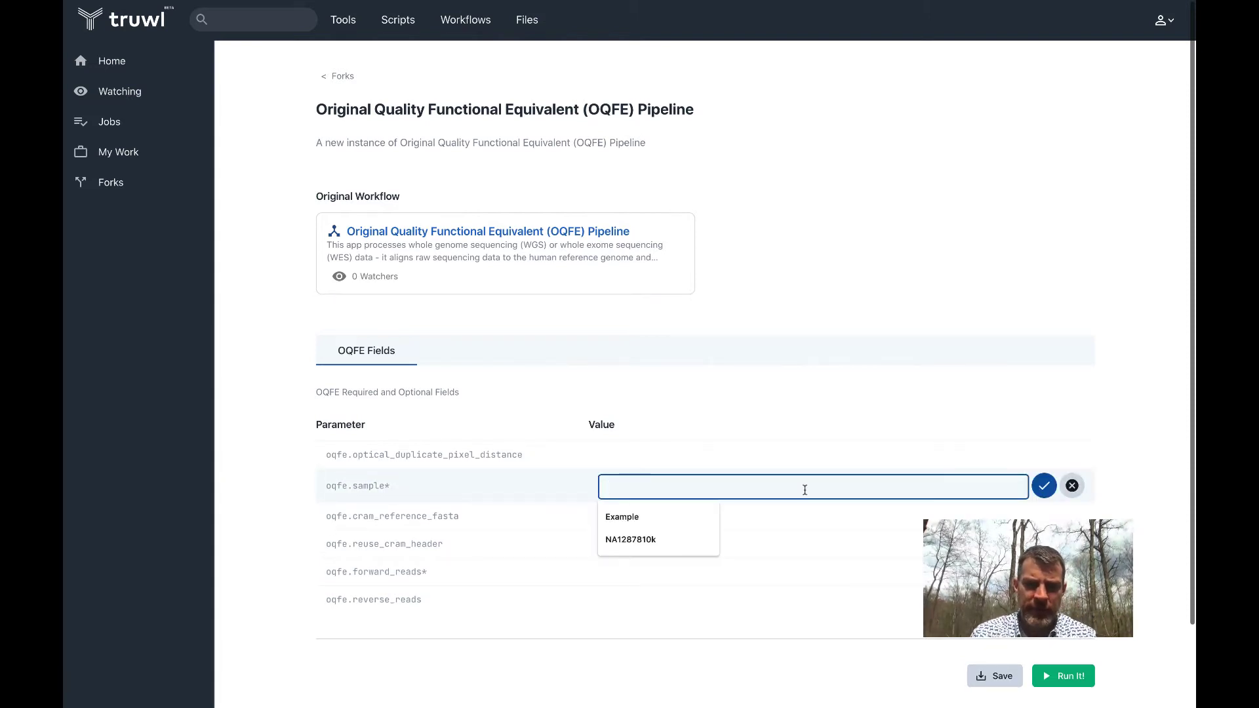
{"action": "type", "text": "demo"}
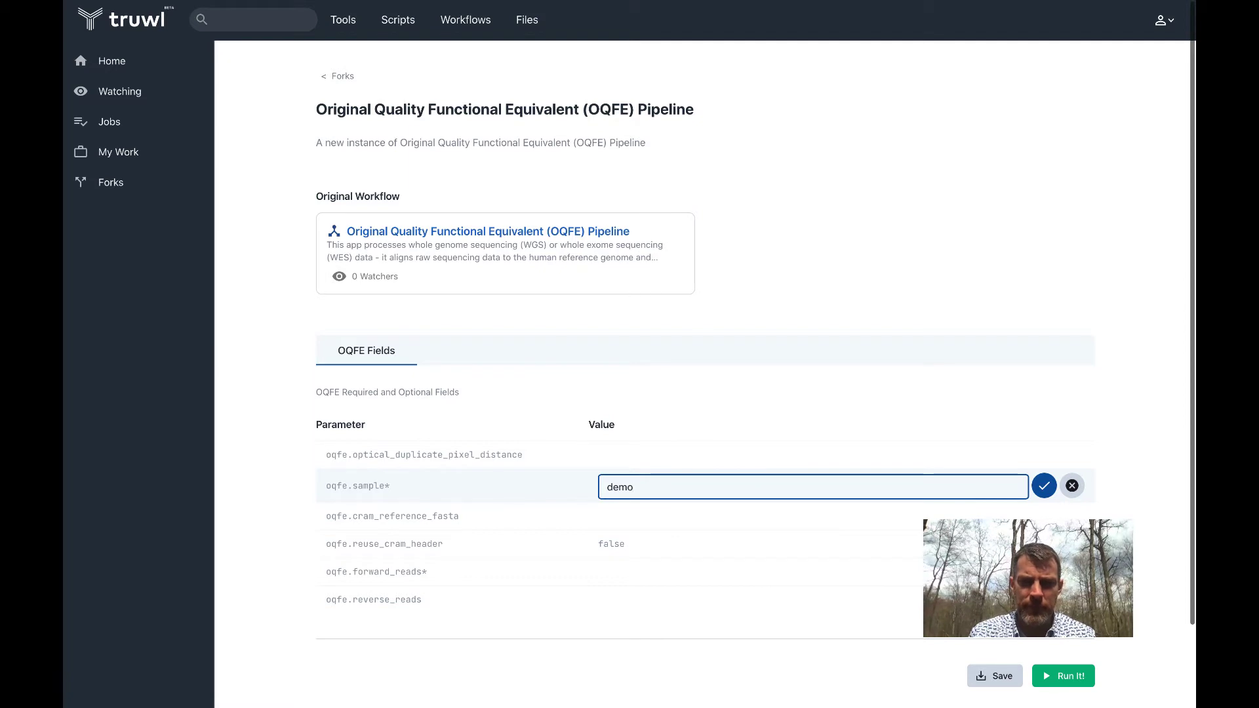
{"action": "key", "text": "Return"}
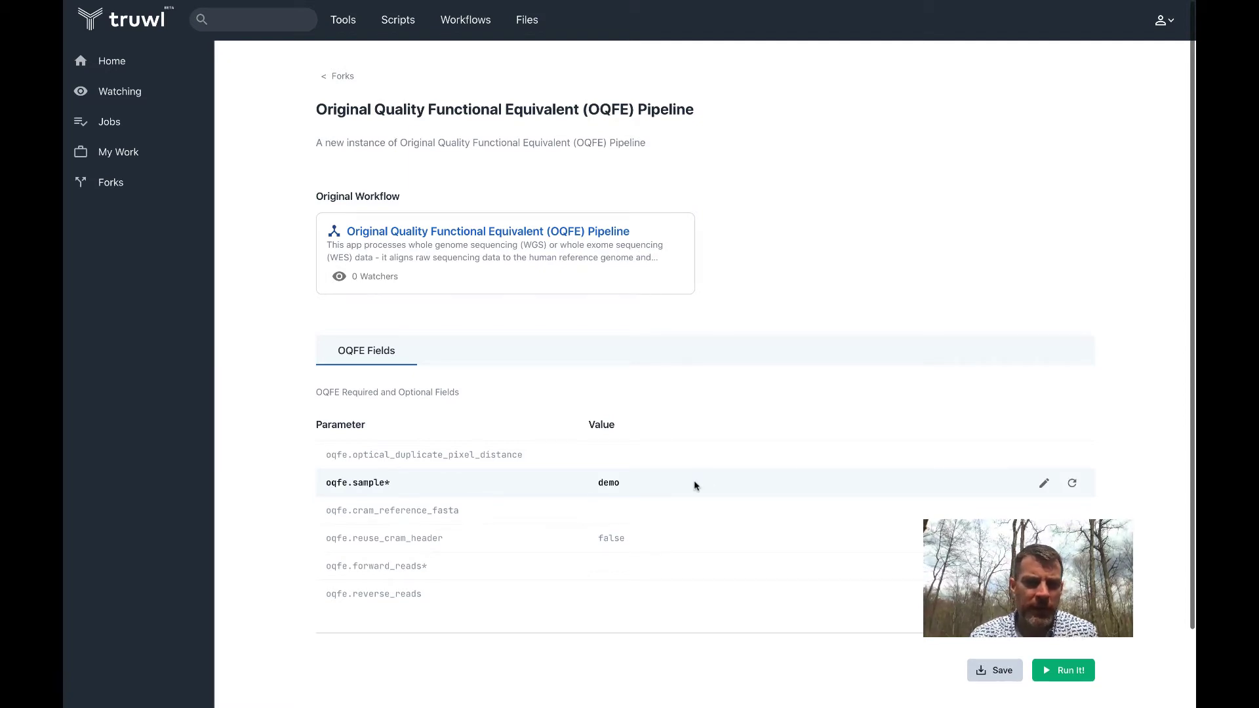
Set the oqfe.forward_reads parameter to the gs://truwl-sra/10k.R1.fastq file, found by searching for 10k
{"action": "mouse_move", "coordinate": [501, 464]}
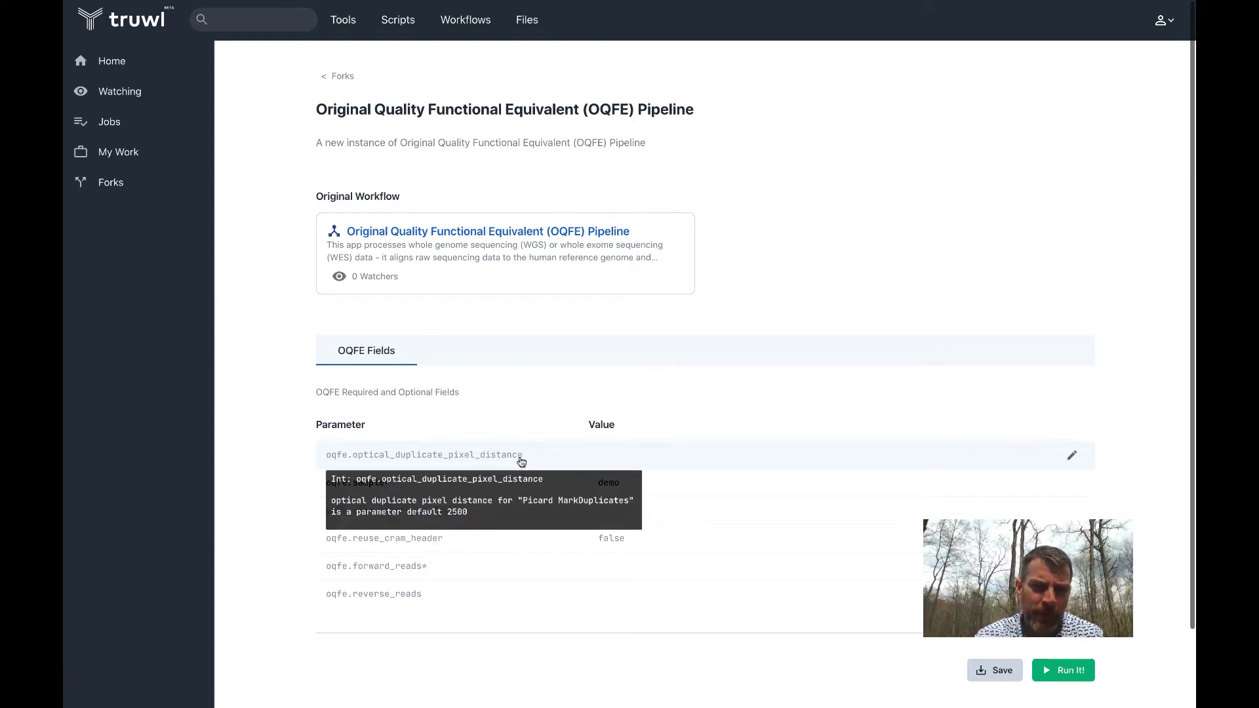
{"action": "mouse_move", "coordinate": [335, 518]}
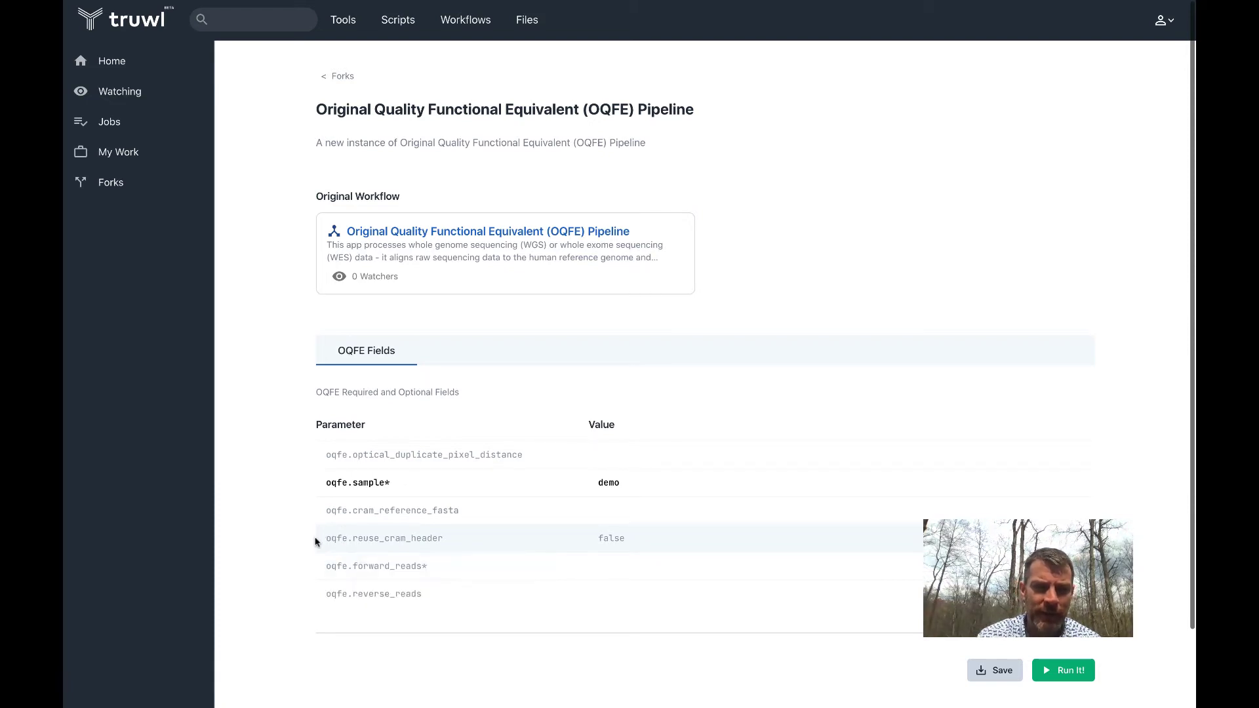
{"action": "scroll", "coordinate": [316, 542], "scroll_direction": "down", "scroll_amount": 1}
{"action": "scroll", "coordinate": [316, 542], "scroll_direction": "down", "scroll_amount": 1}
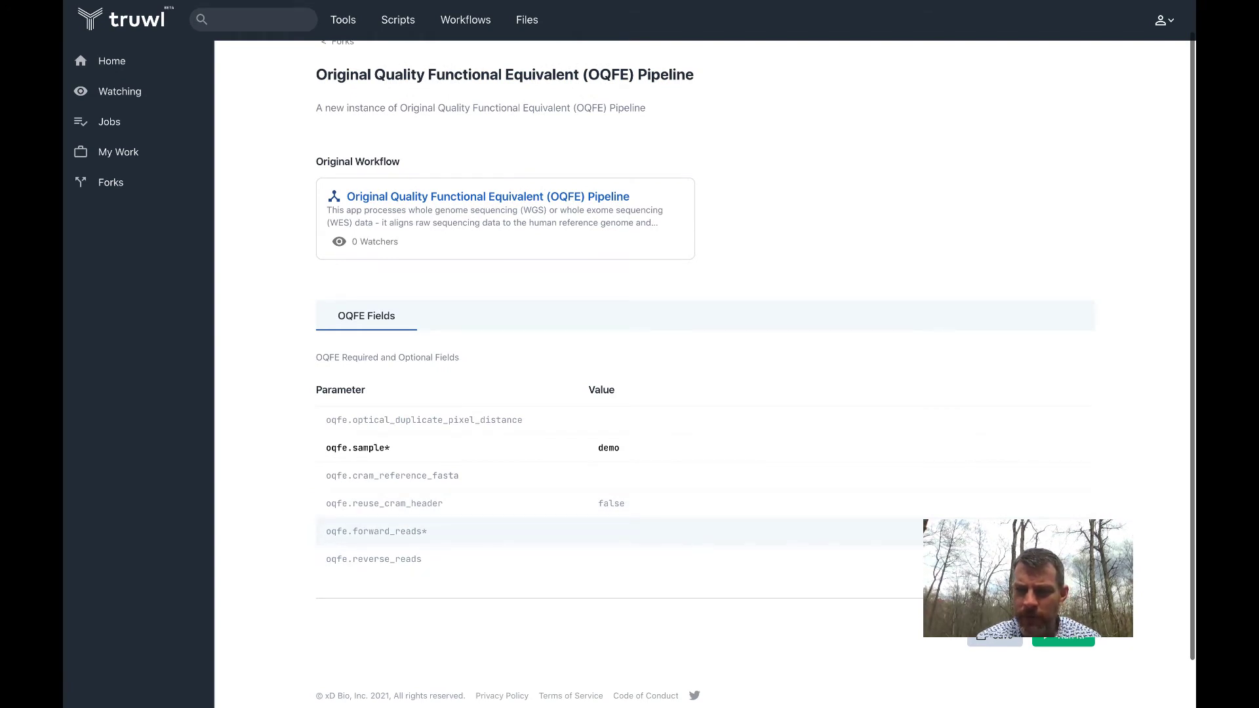
{"action": "left_click", "coordinate": [754, 531]}
{"action": "left_click", "coordinate": [754, 535]}
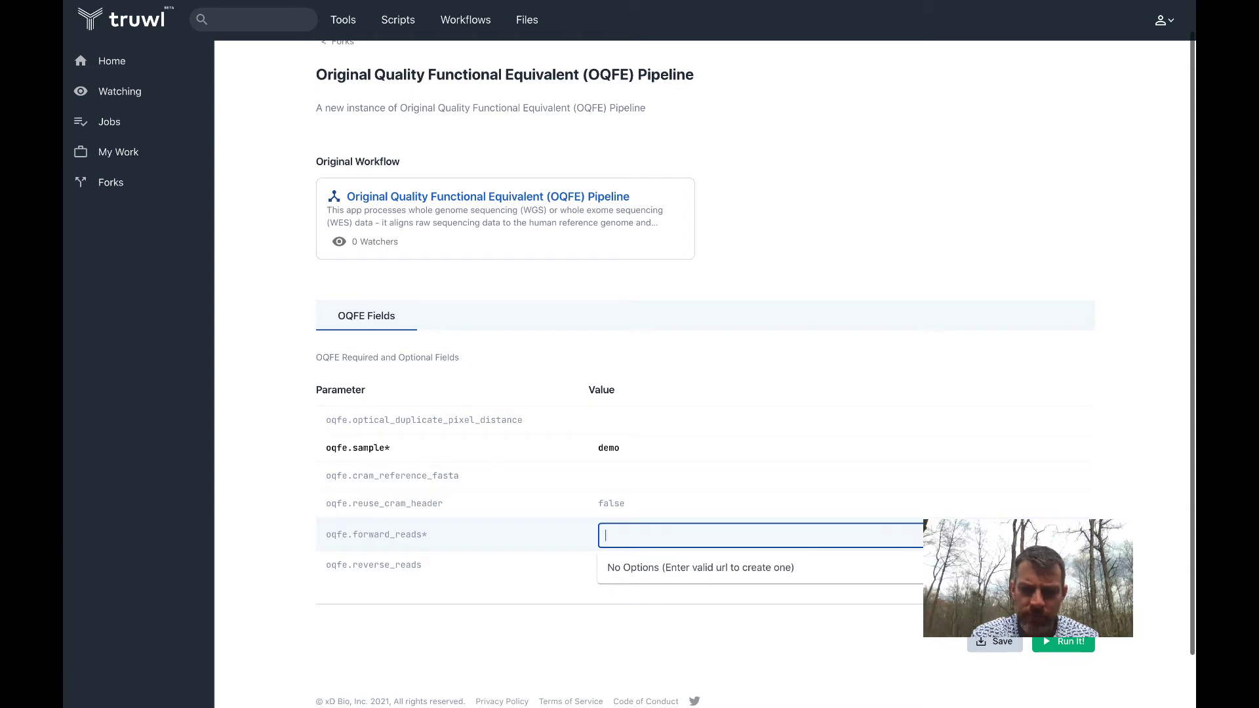
{"action": "type", "text": "10k"}
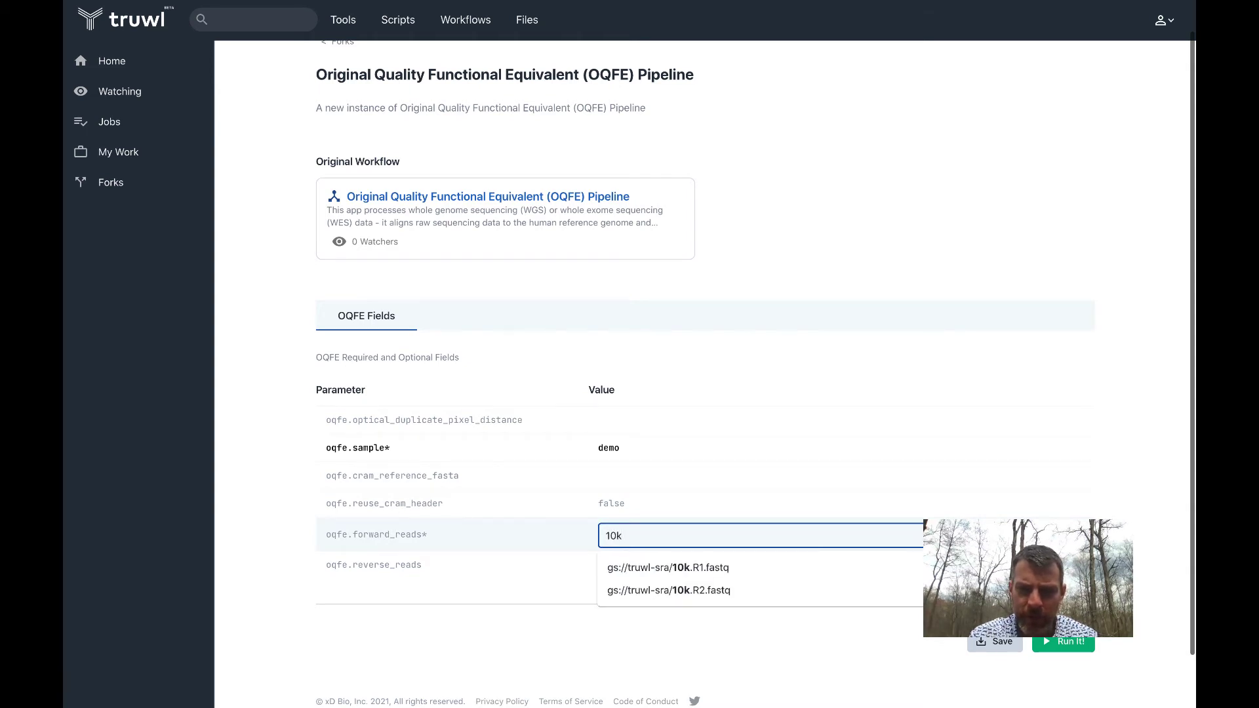
{"action": "key", "text": "Return"}
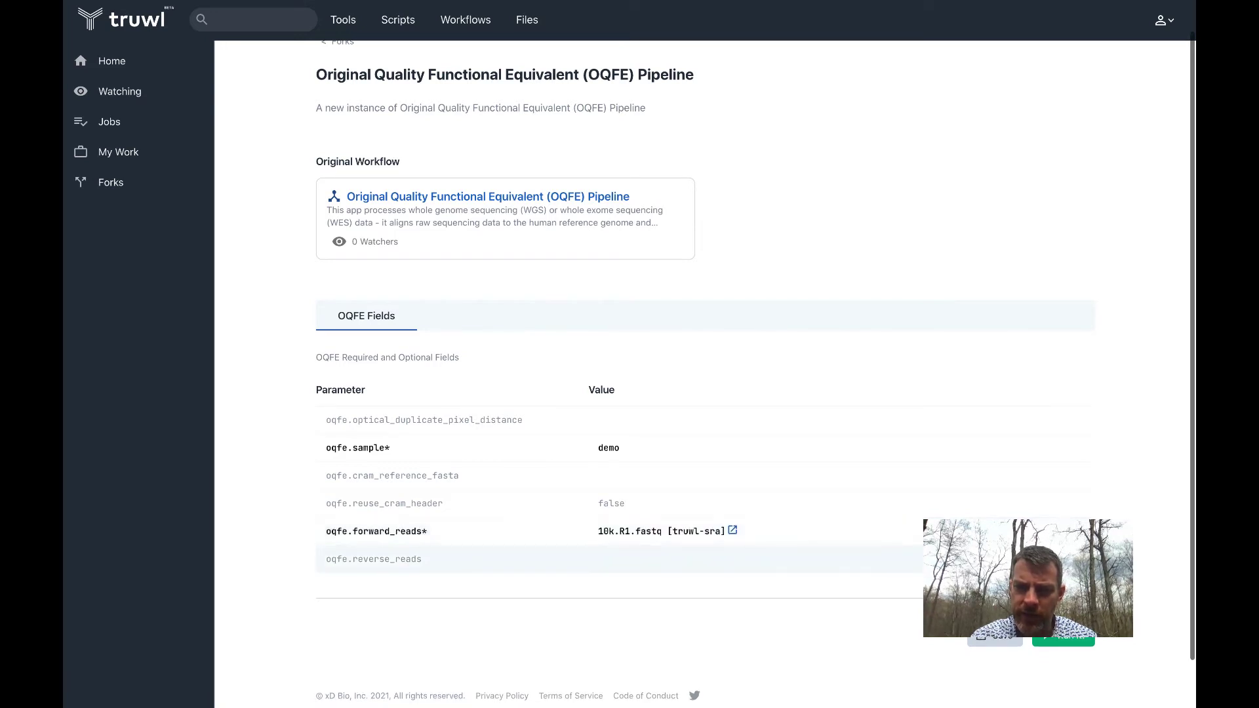
Set the oqfe.reverse_reads parameter to the gs://truwl-sra/10k.R2.fastq file, found by searching for 10k
{"action": "left_click", "coordinate": [655, 563]}
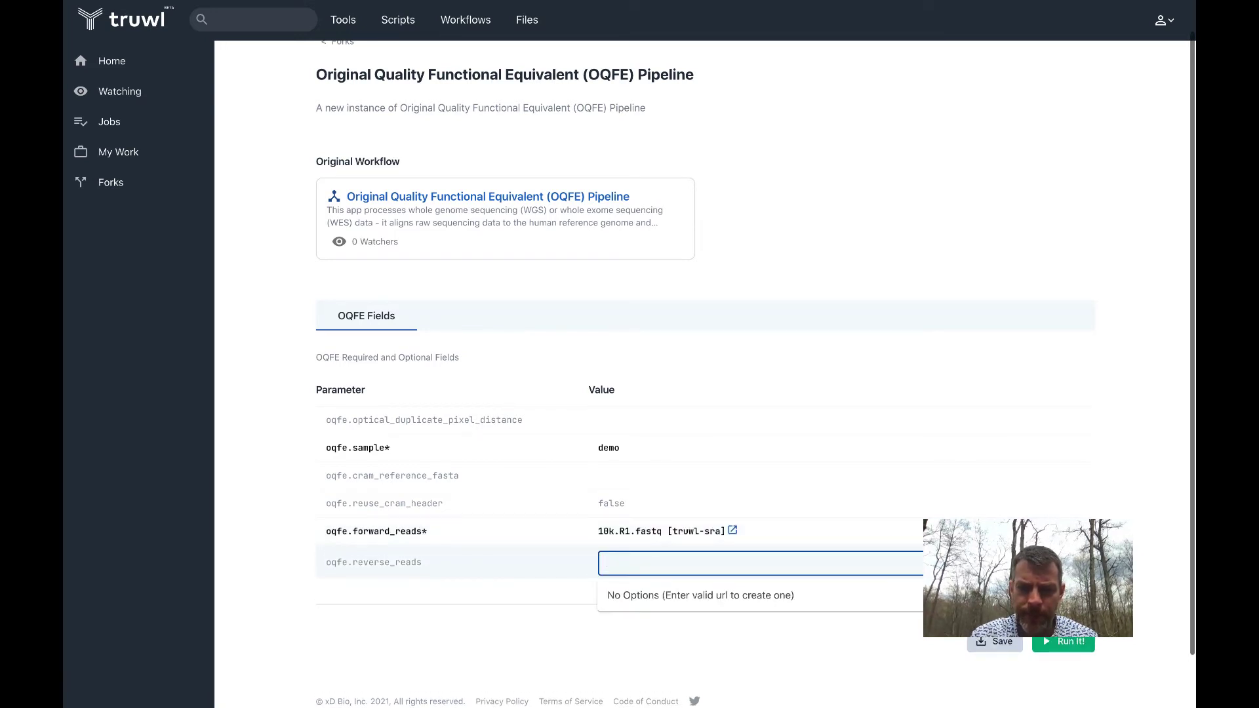
{"action": "type", "text": "10k"}
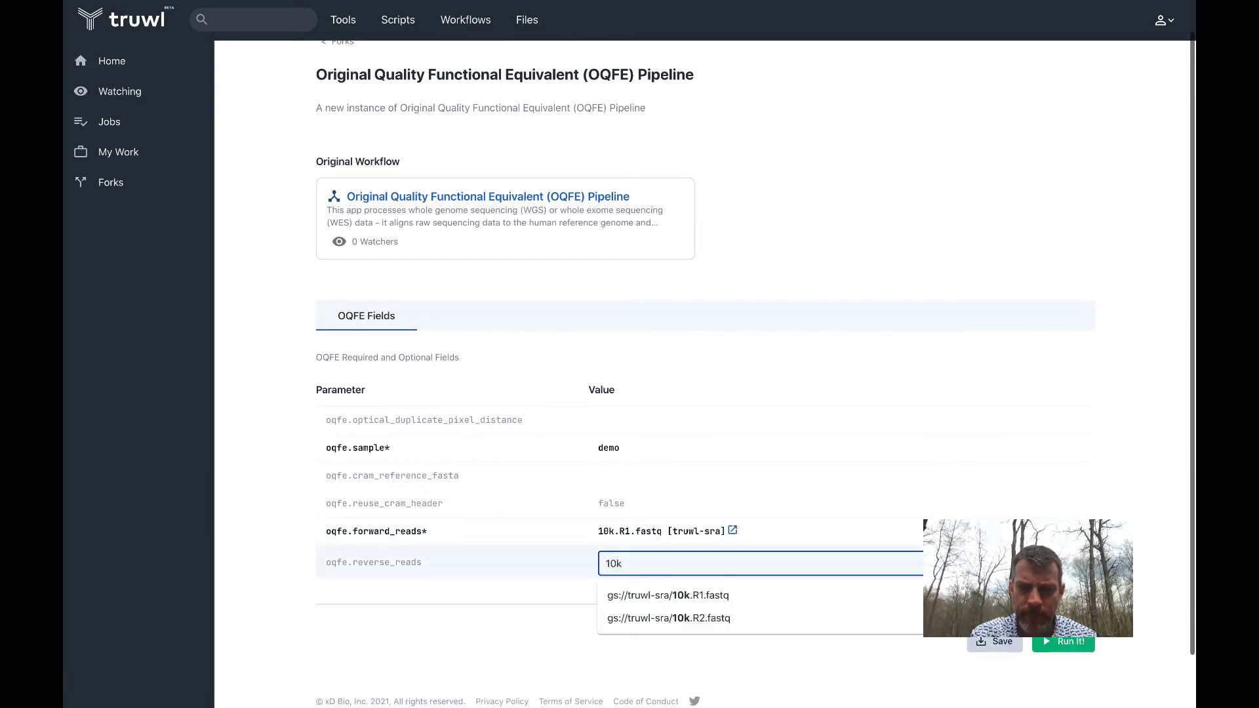
{"action": "key", "text": "Down"}
{"action": "key", "text": "Down"}
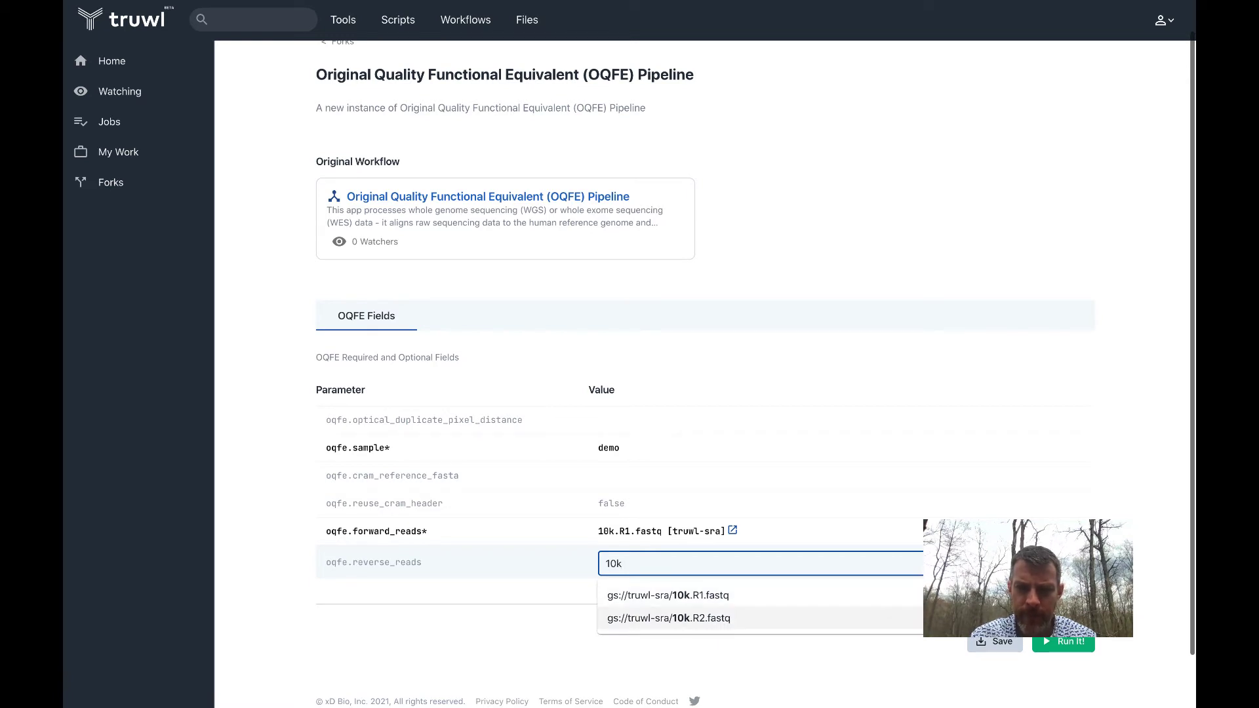
{"action": "key", "text": "Return"}
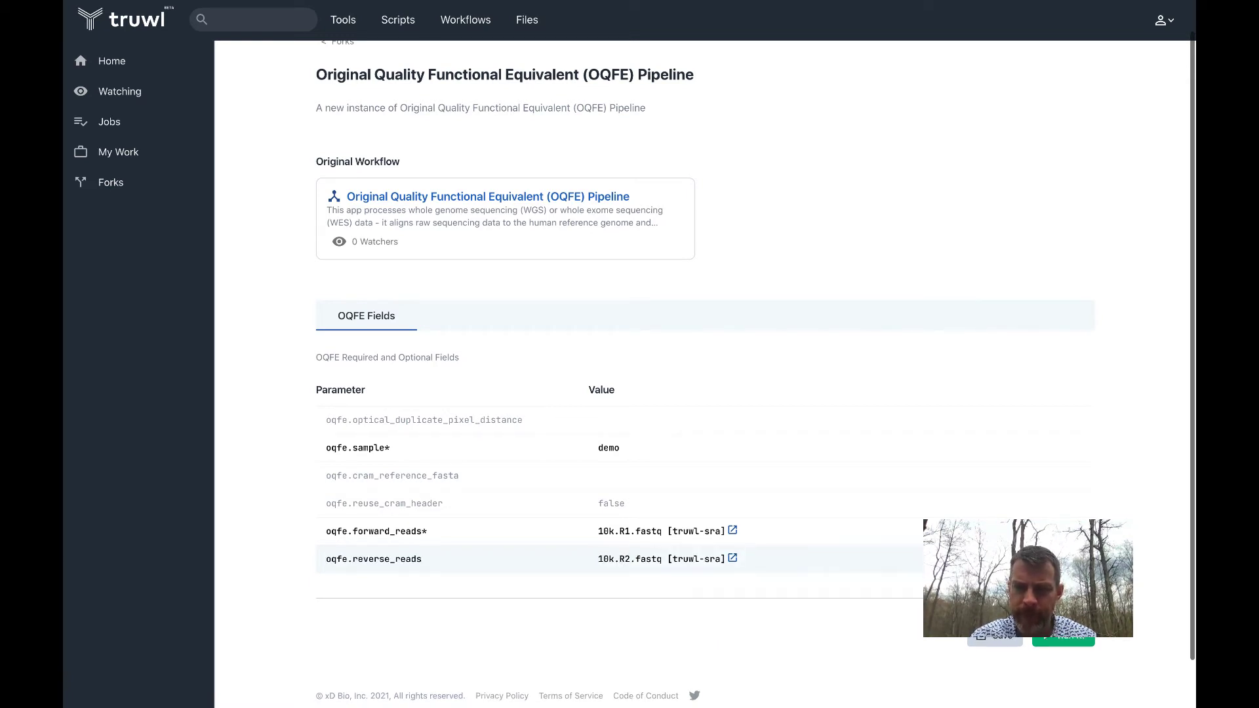
Run the configured OQFE pipeline and open the detail page of the submitted job
{"action": "scroll", "coordinate": [1049, 512], "scroll_direction": "down", "scroll_amount": 1}
{"action": "scroll", "coordinate": [1079, 646], "scroll_direction": "up", "scroll_amount": 1}
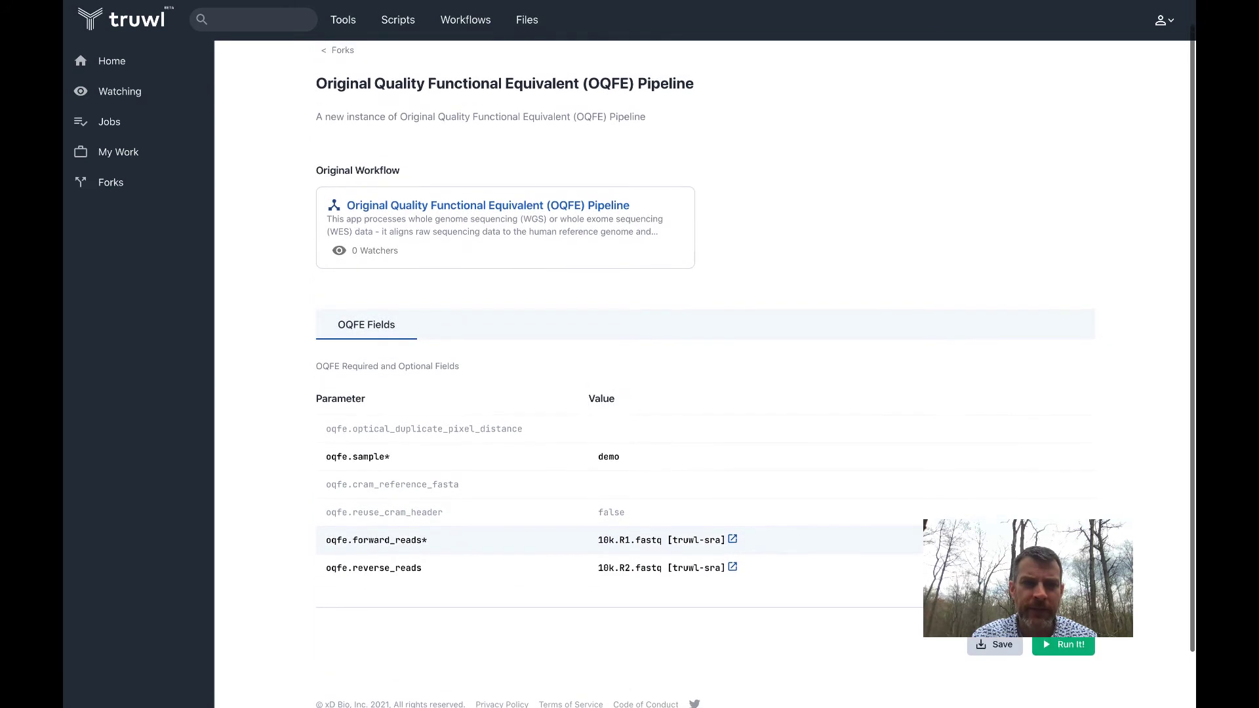
{"action": "left_click", "coordinate": [1079, 646]}
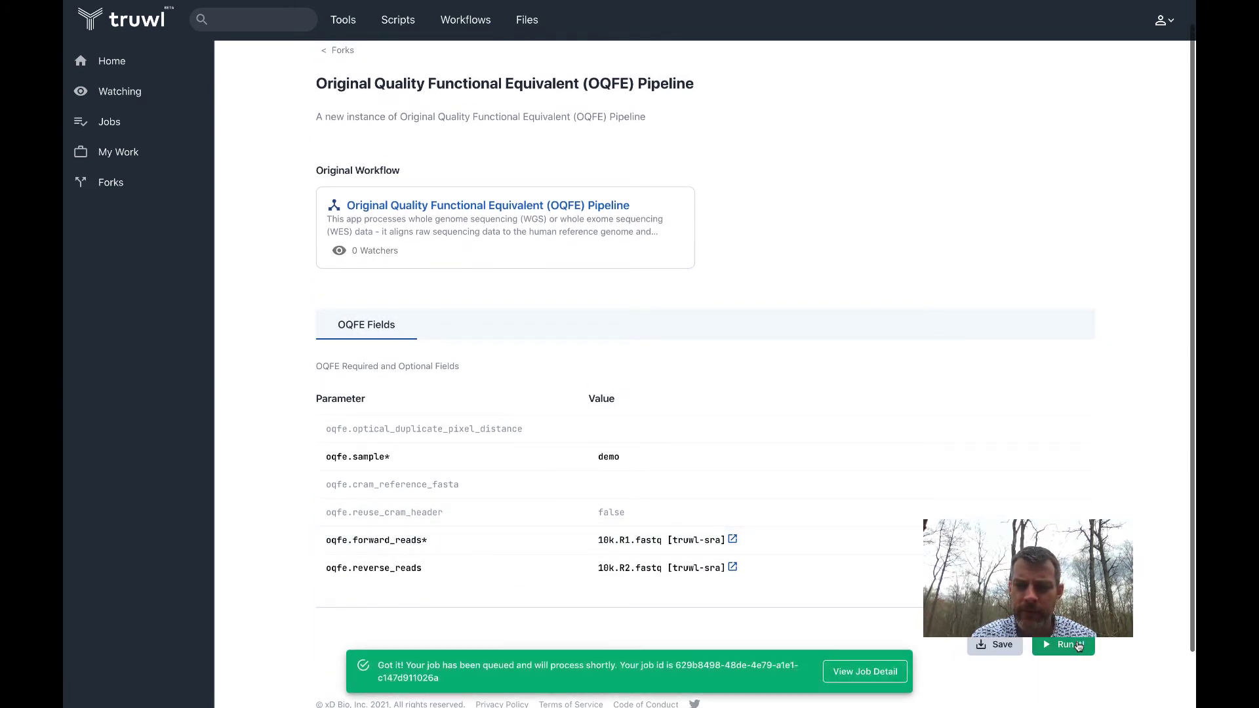
{"action": "left_click", "coordinate": [850, 674]}
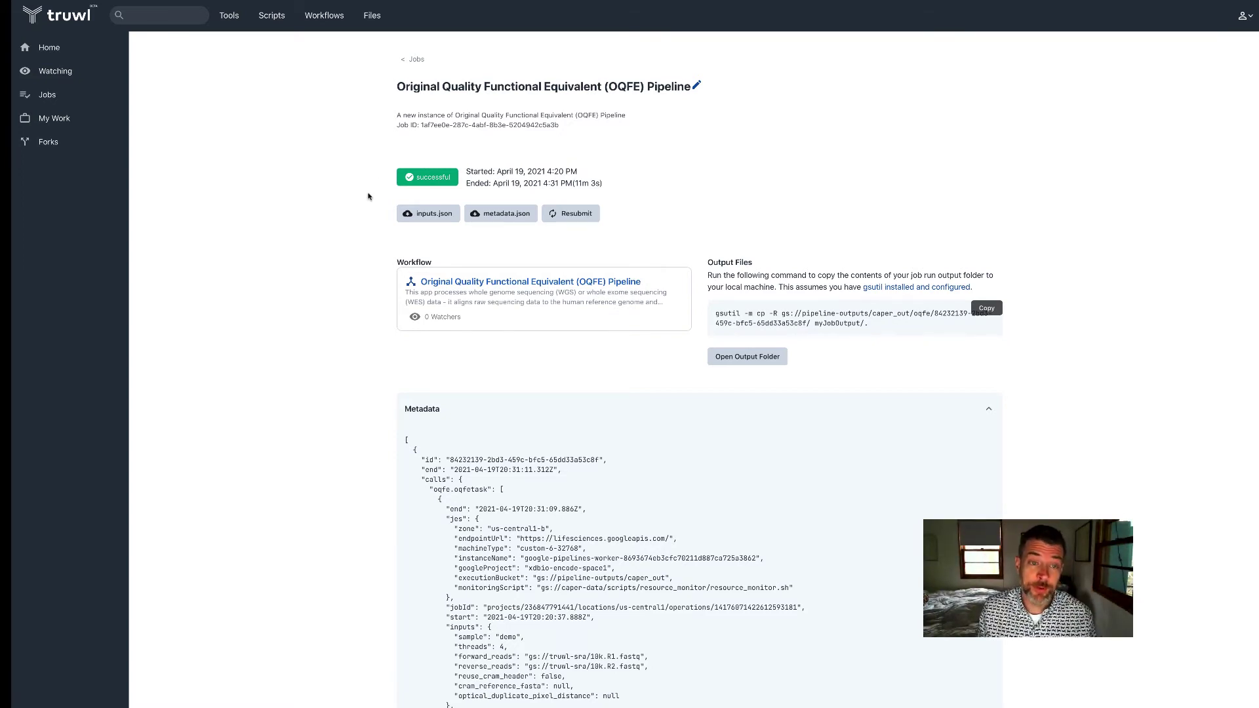
Download the job's inputs.json file and review the job's full metadata
{"action": "left_click", "coordinate": [432, 217]}
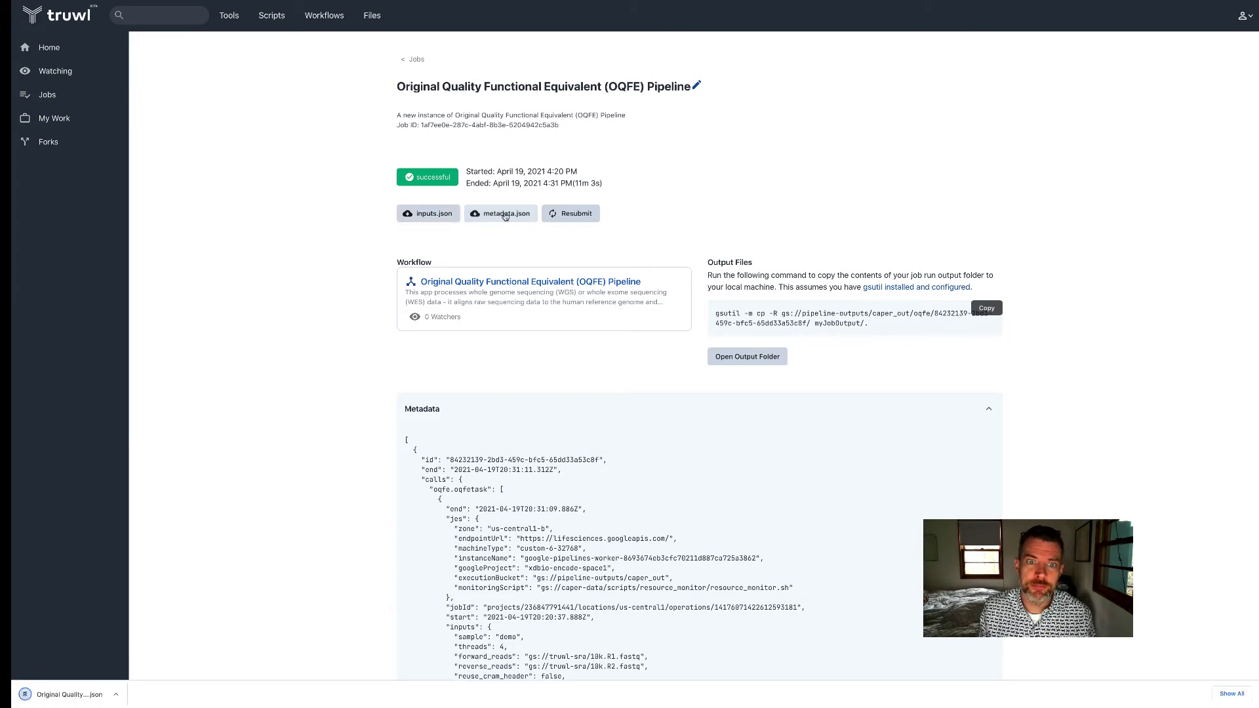
{"action": "scroll", "coordinate": [444, 413], "scroll_direction": "down", "scroll_amount": 1}
{"action": "scroll", "coordinate": [444, 413], "scroll_direction": "down", "scroll_amount": 10}
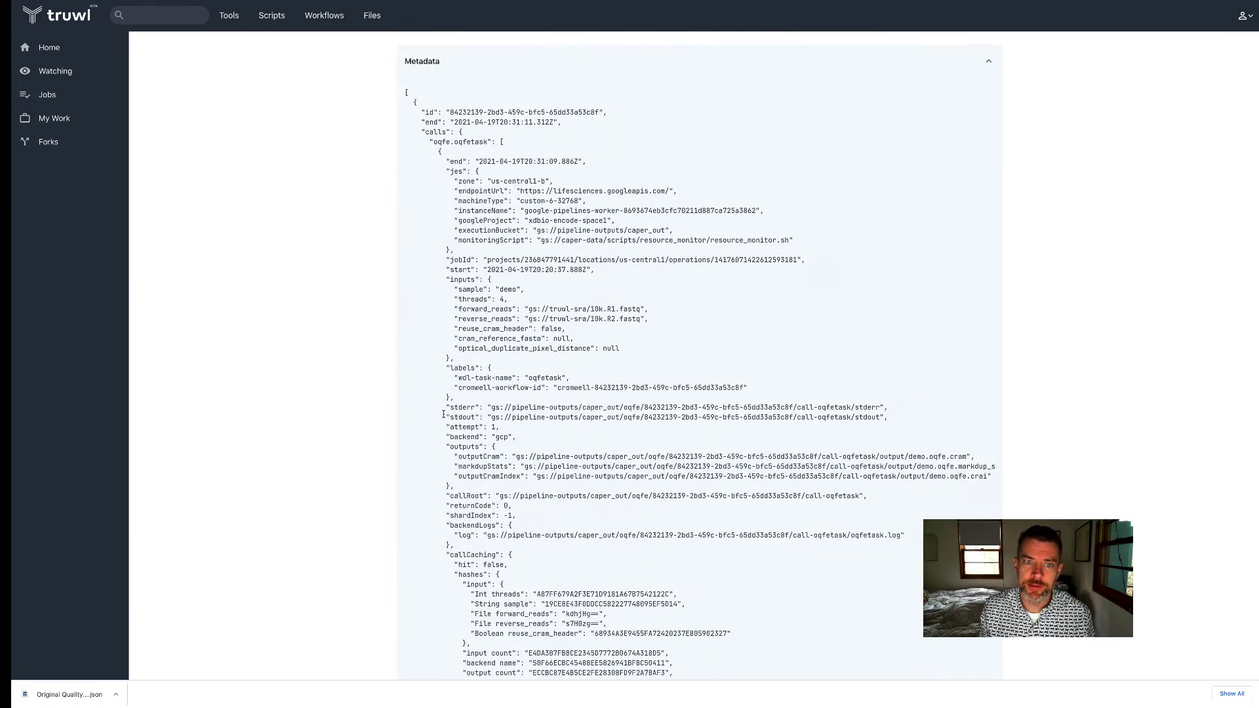
{"action": "scroll", "coordinate": [444, 414], "scroll_direction": "down", "scroll_amount": 15}
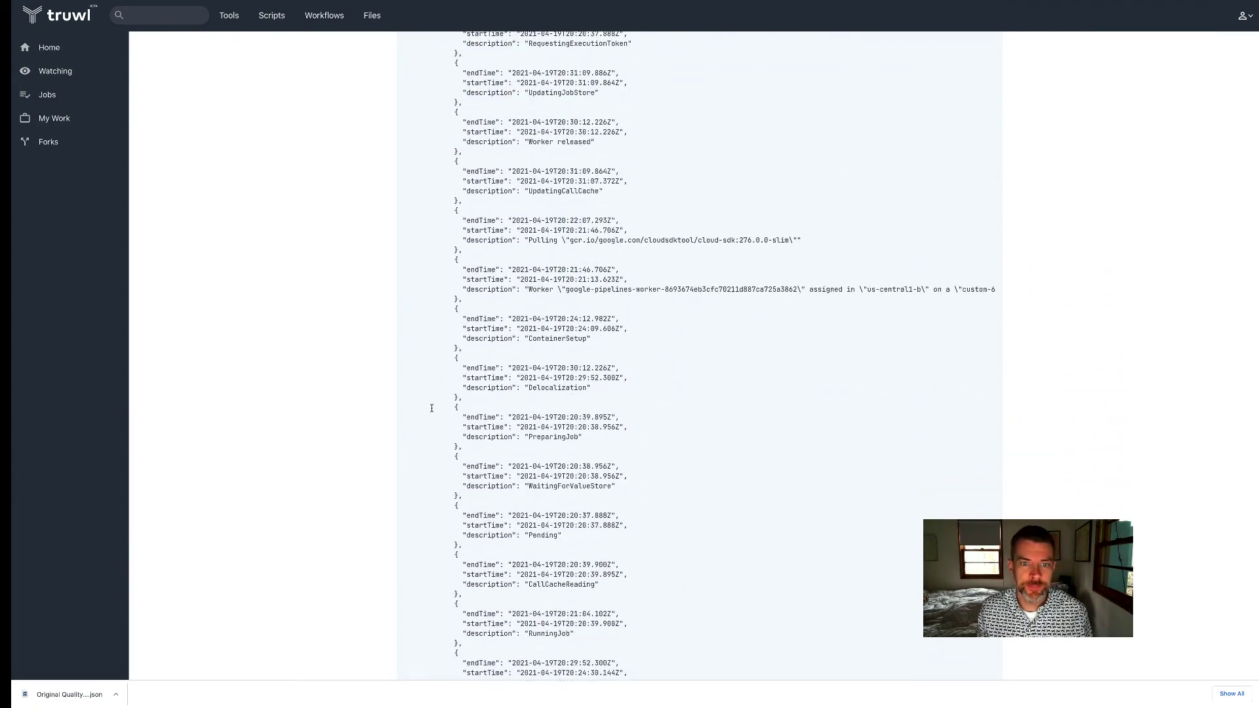
{"action": "scroll", "coordinate": [429, 408], "scroll_direction": "down", "scroll_amount": 3}
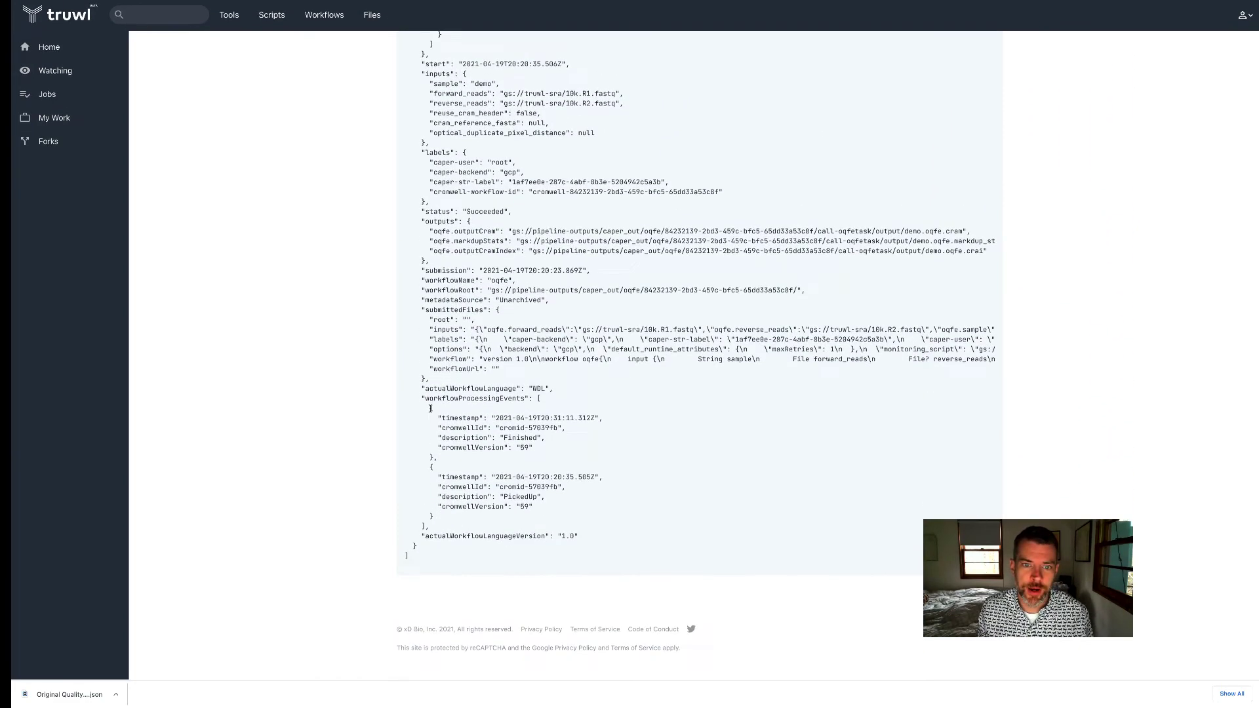
{"action": "scroll", "coordinate": [442, 412], "scroll_direction": "up", "scroll_amount": 20}
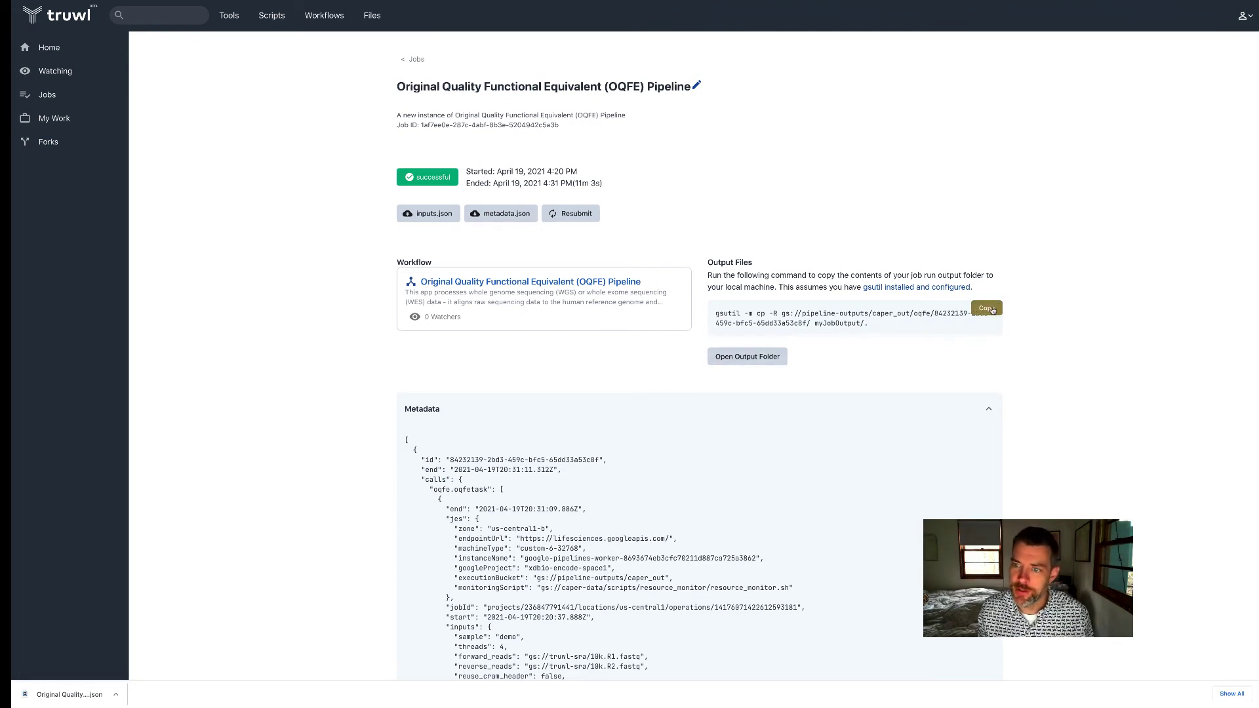
Open the job's output folder in Google Cloud Storage and browse to the output subfolder inside call-oqfetask
{"action": "left_click", "coordinate": [728, 359]}
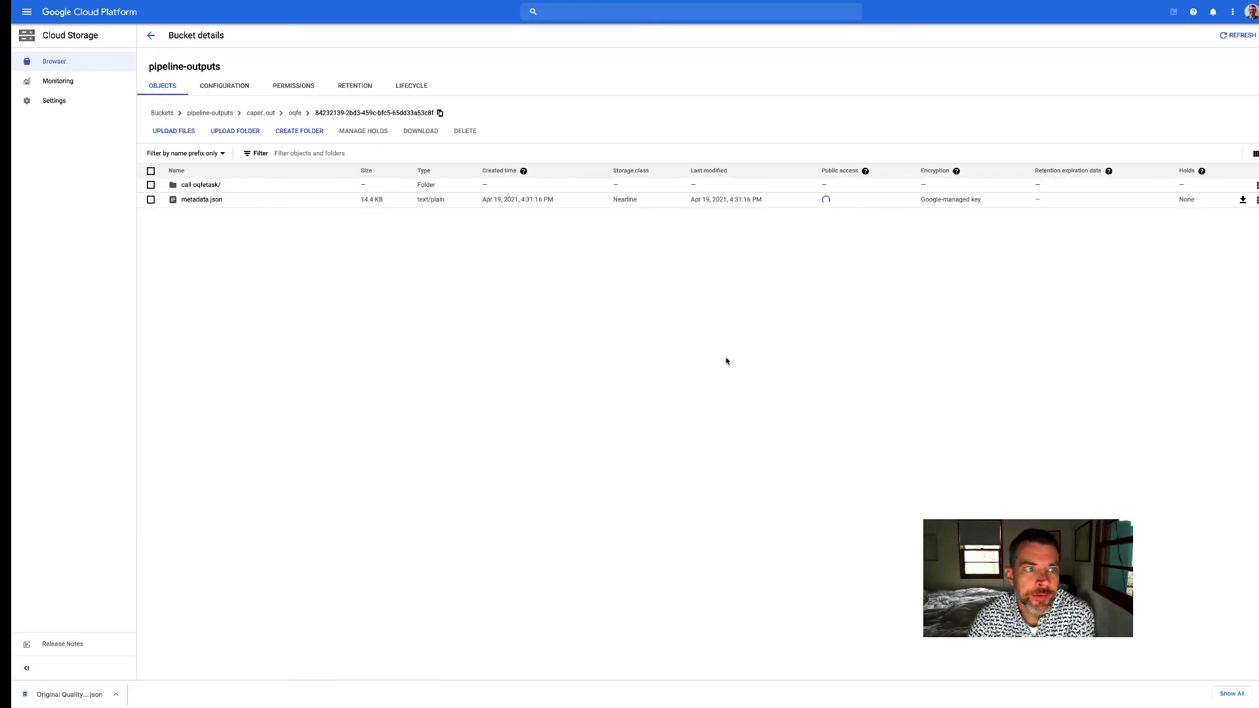
{"action": "left_click", "coordinate": [207, 186]}
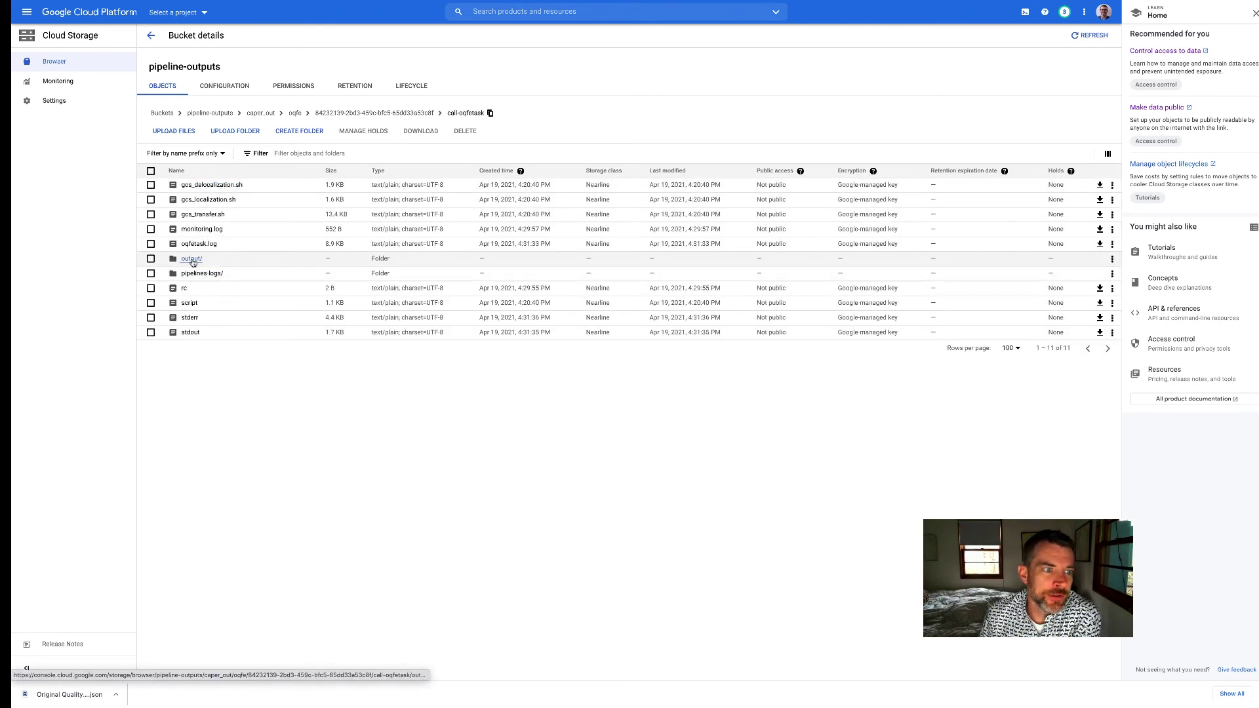
{"action": "left_click", "coordinate": [192, 258]}
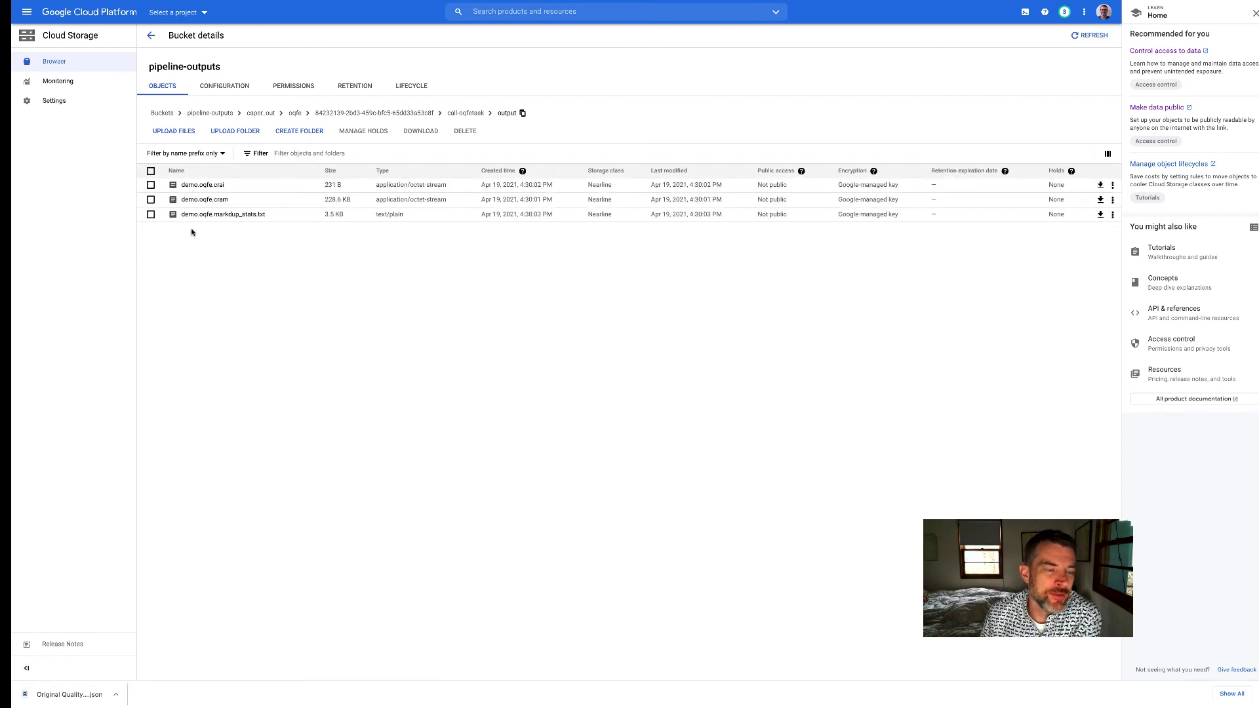